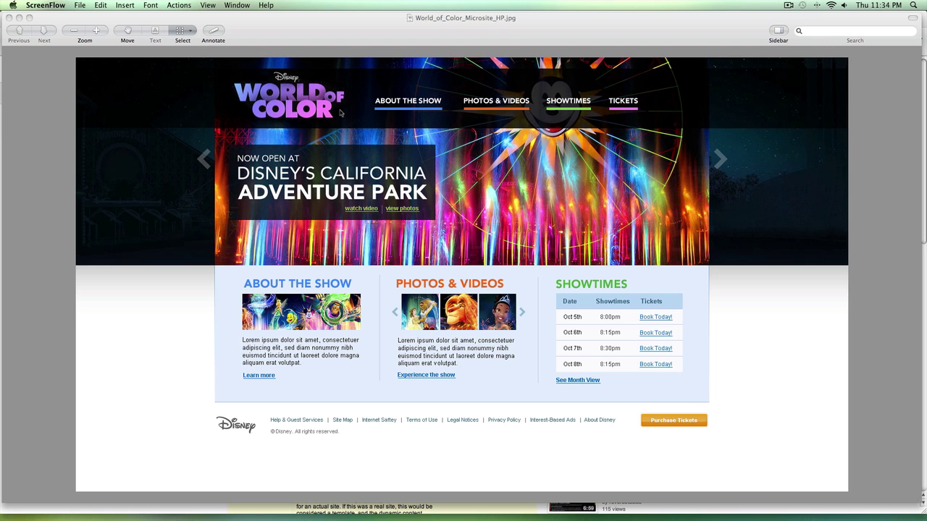
Switch to Chrome, play part of the World of Color world premiere video on YouTube, and pause it
key("super+Tab")
key("super+Tab")
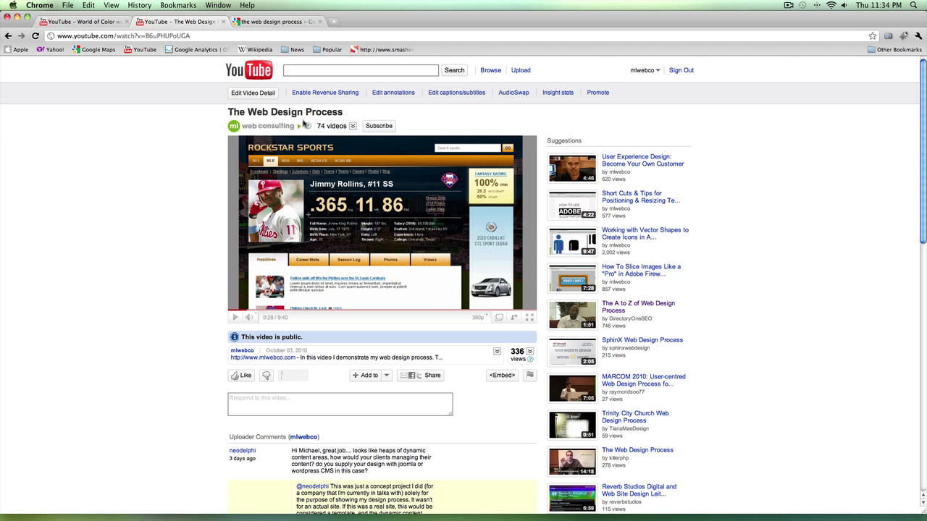
left_click(109, 22)
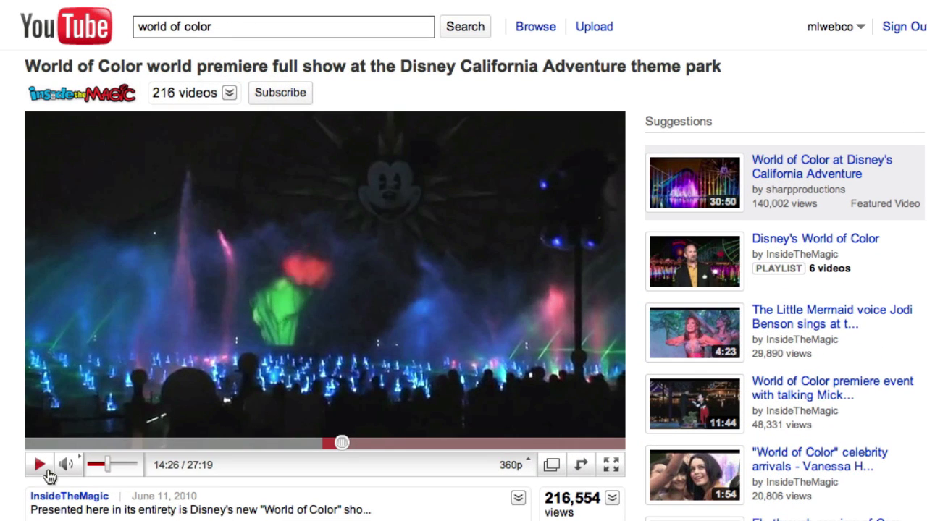
left_click(47, 470)
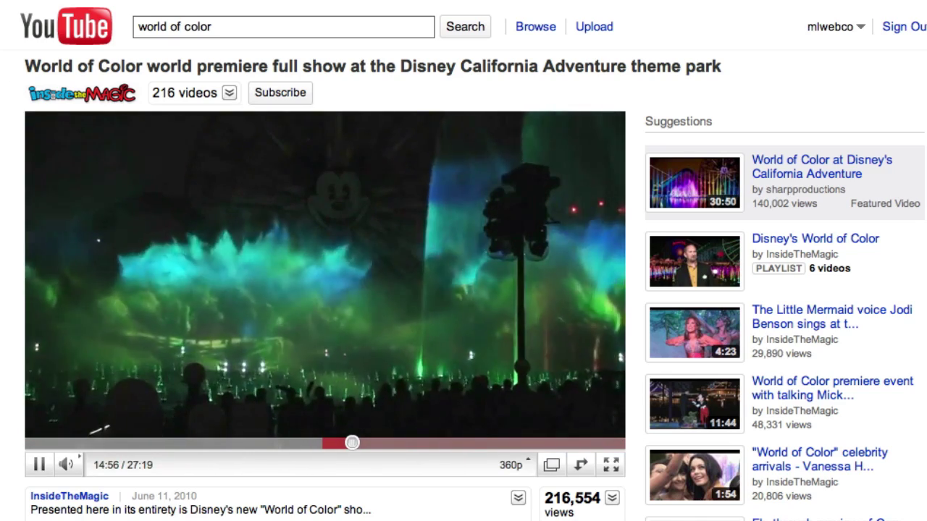
key("super+Tab")
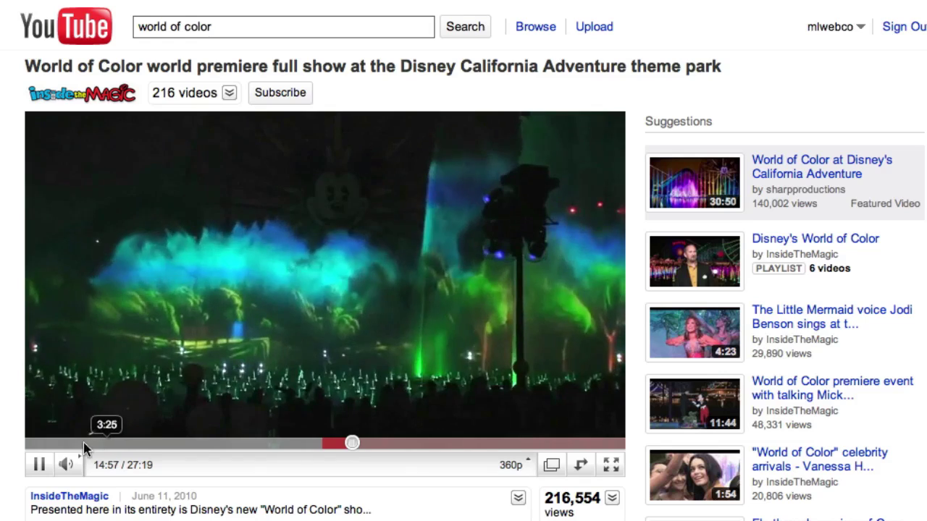
left_click(45, 464)
key("super+Tab")
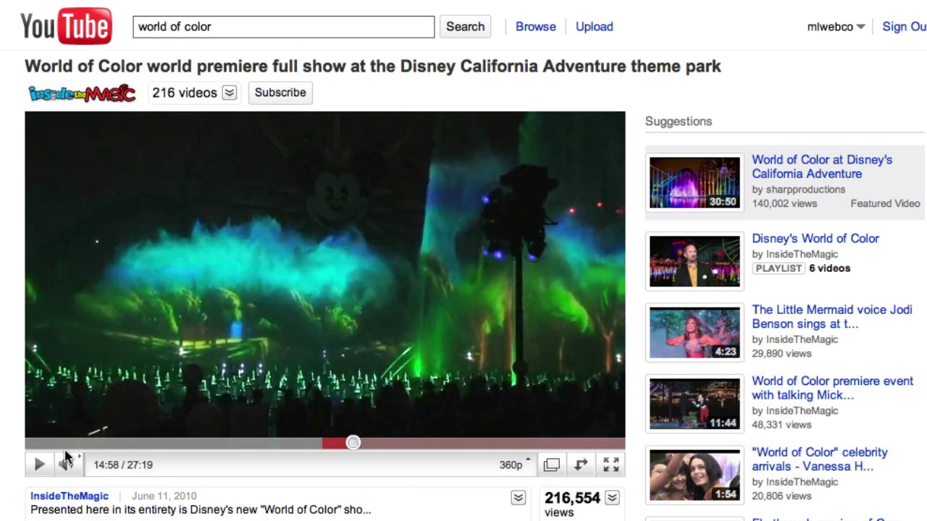
Switch to World_of_Color_Microsite_HP.png in Fireworks and show Layer 2 with the red block layout
key("super+Tab")
key("super+Tab")
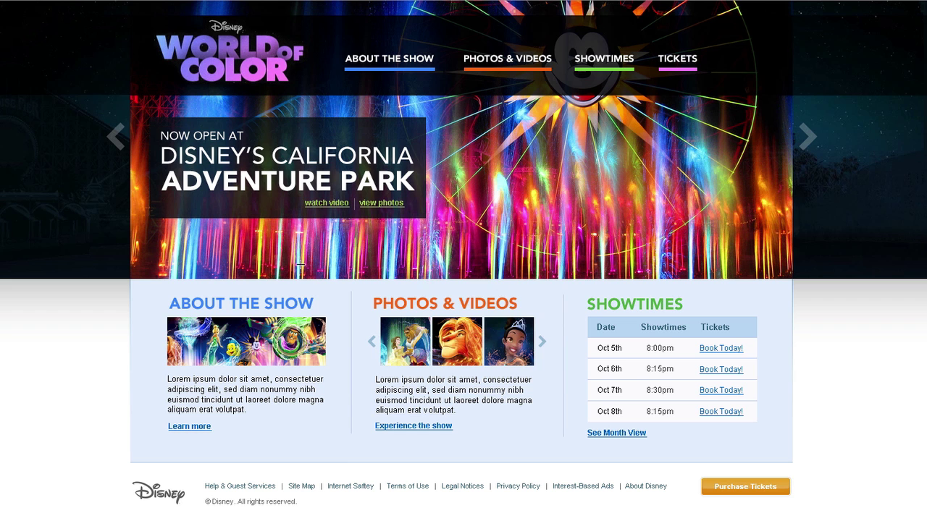
key("super+Tab")
key("super+Tab")
key("super+Tab")
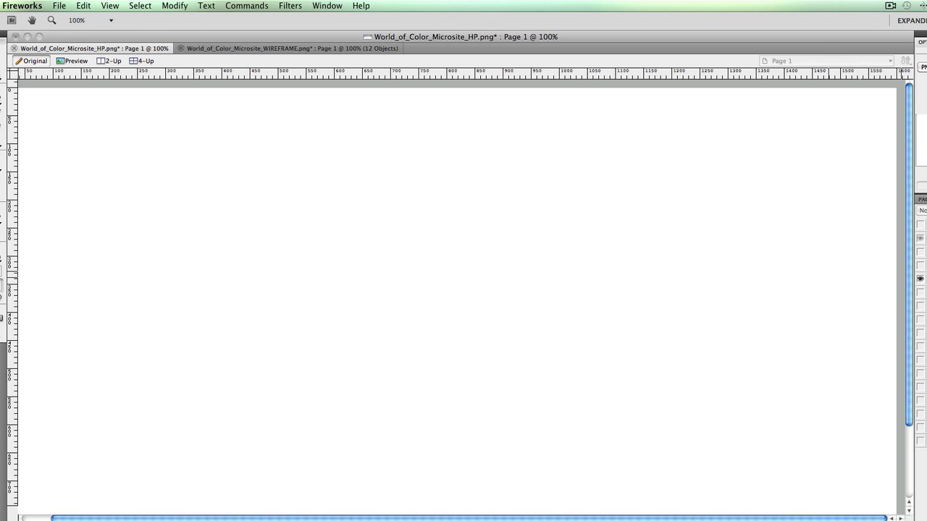
left_click(920, 252)
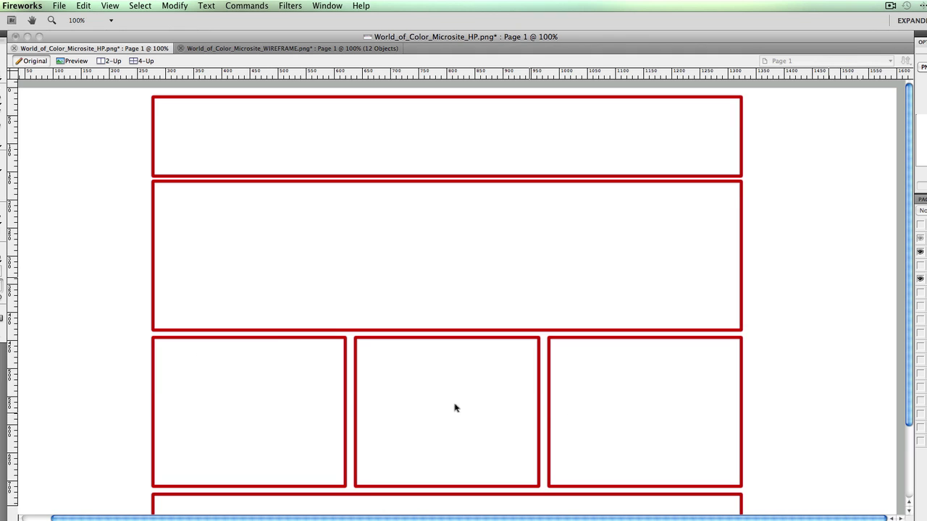
Examine the red block layout from the header and main banner through the three content boxes to the footer
scroll(594, 408, "down", 2)
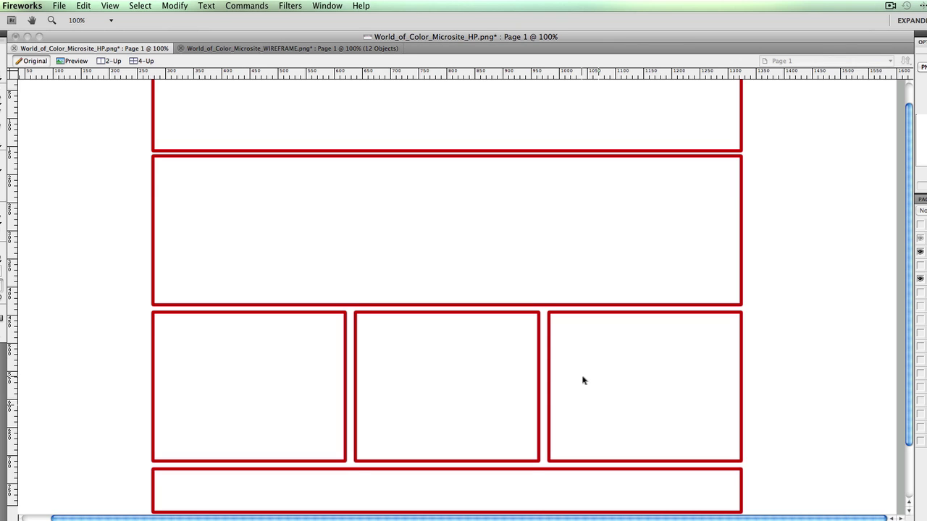
scroll(410, 370, "down", 4)
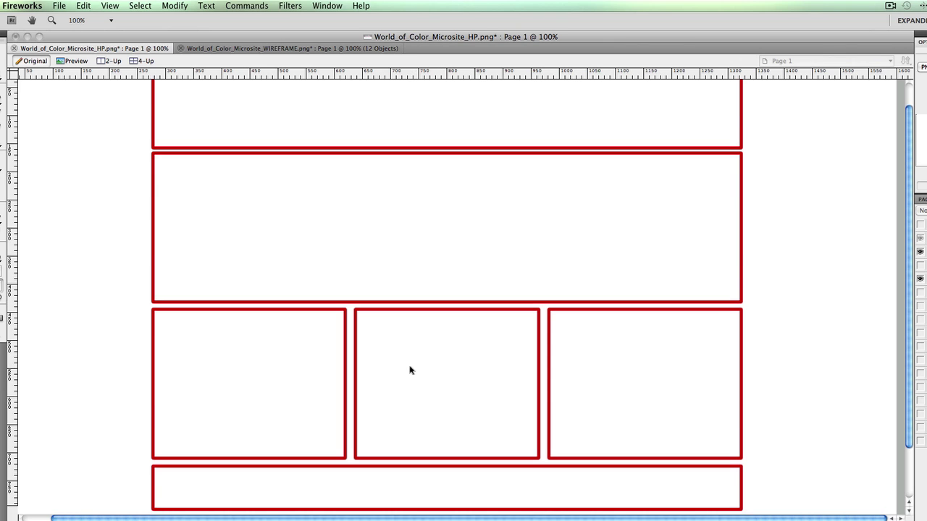
scroll(410, 370, "up", 1)
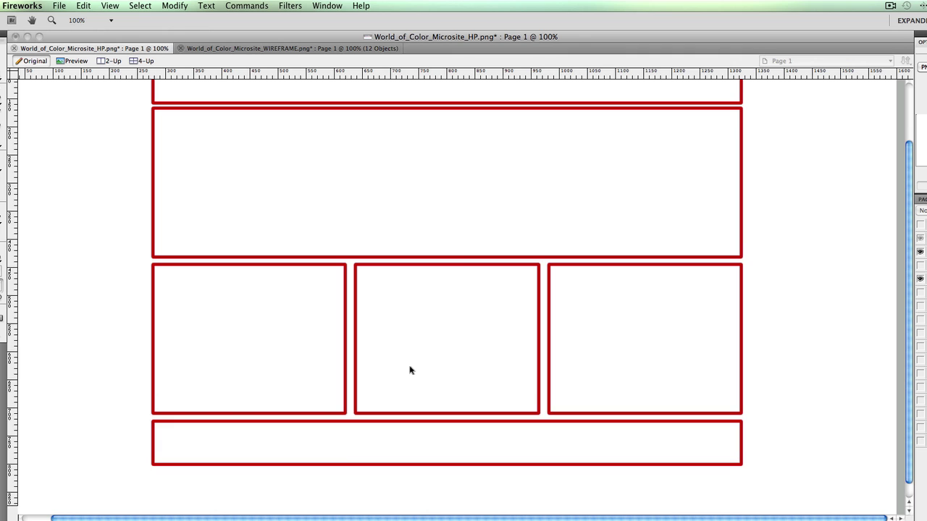
scroll(410, 370, "up", 3)
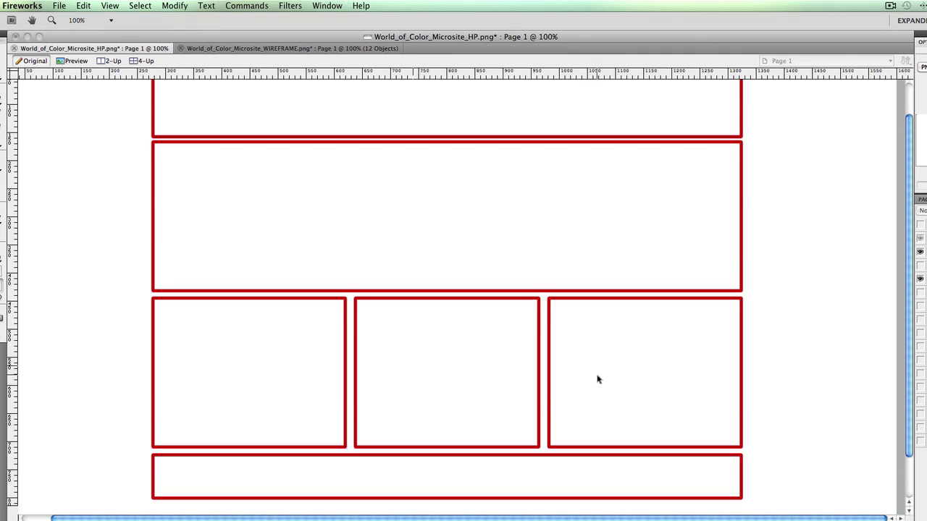
scroll(354, 364, "up", 2)
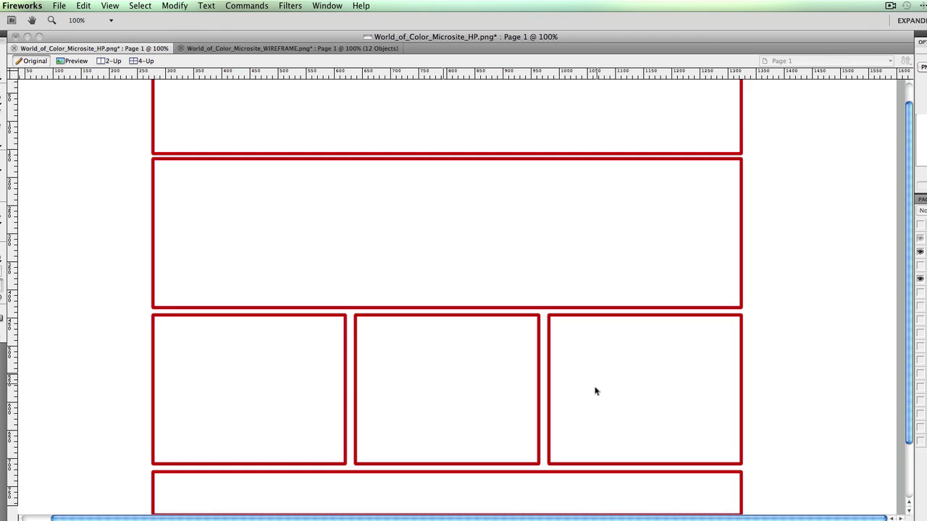
scroll(417, 378, "down", 1)
scroll(406, 391, "down", 3)
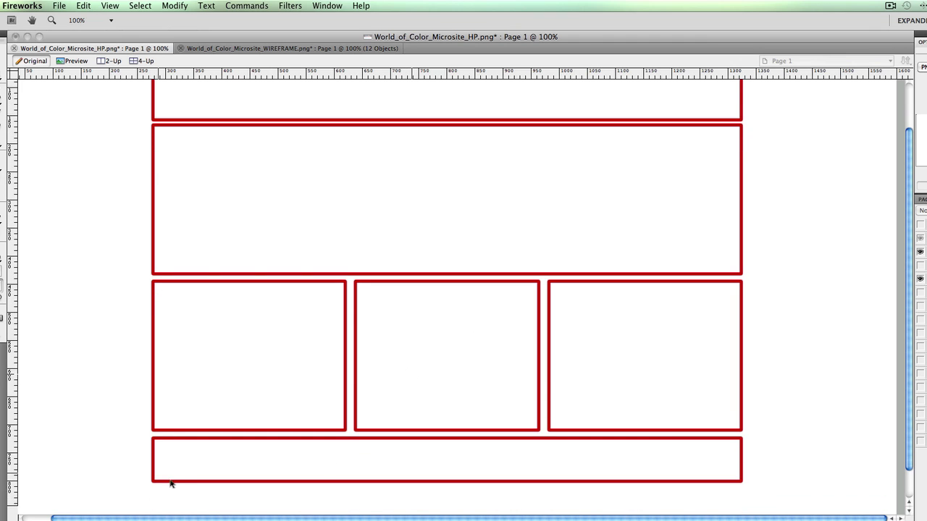
scroll(733, 475, "up", 6)
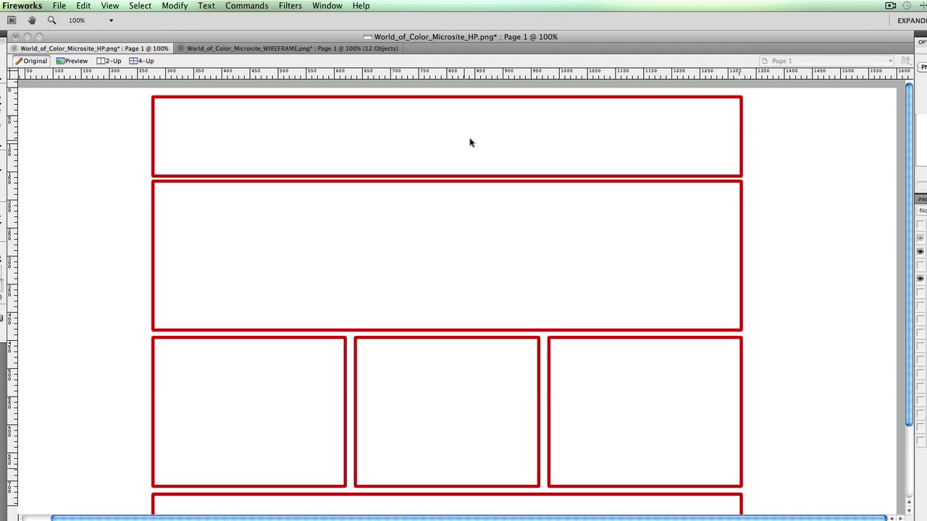
left_click(343, 132)
scroll(586, 405, "down", 3)
scroll(656, 354, "up", 3)
left_click_drag(921, 265, 920, 360)
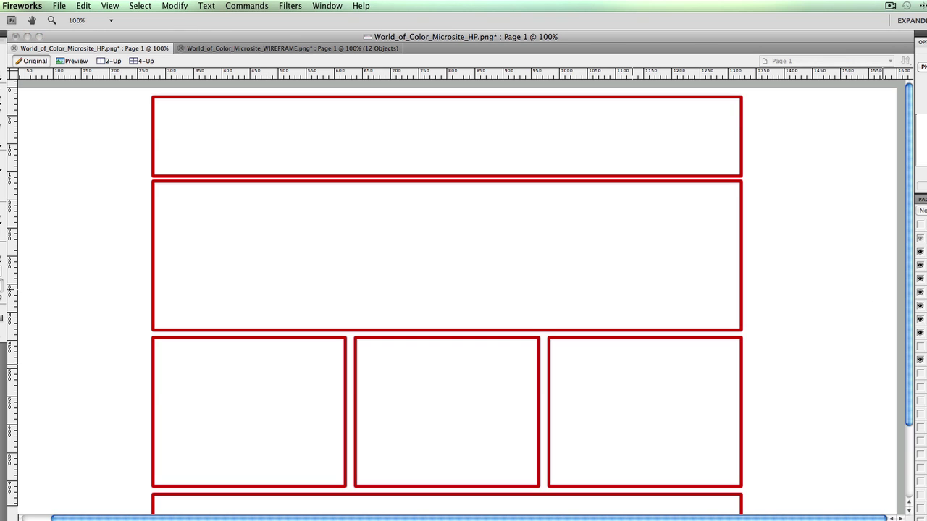
Hide Layer 2 and show the Rectangle and Widescreen background objects of the Wire layer
left_click(920, 251)
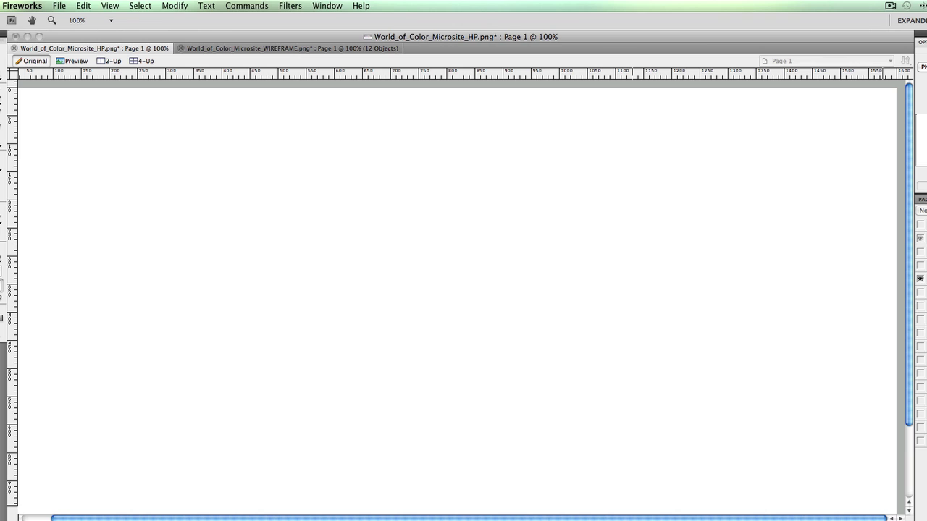
left_click(920, 427)
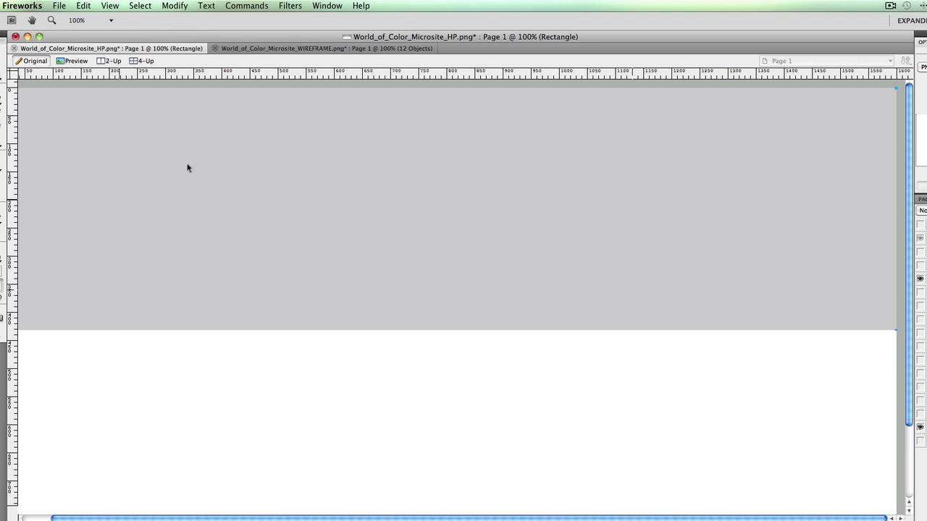
left_click(920, 414)
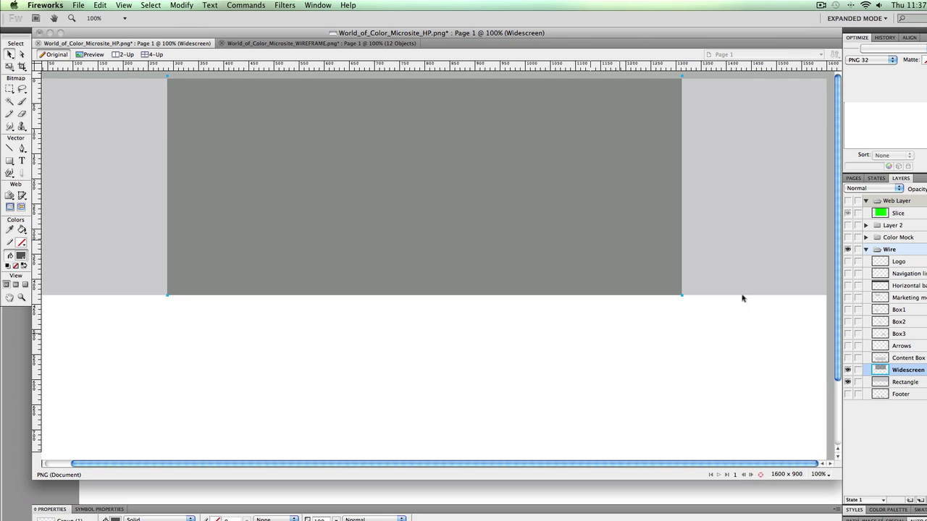
Show the Logo, the navigation links and the Horizontal bar in the Wire layer, keeping the marketing message hidden
left_click(848, 298)
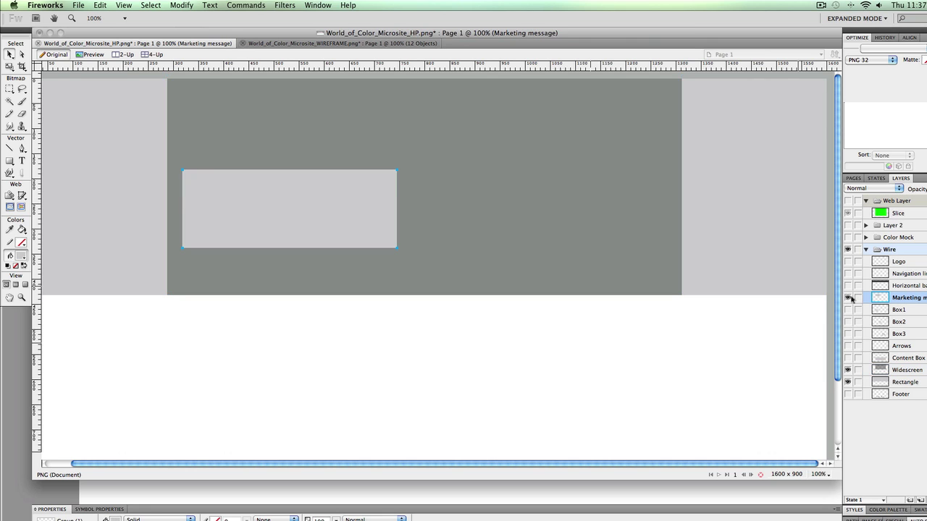
left_click(849, 297)
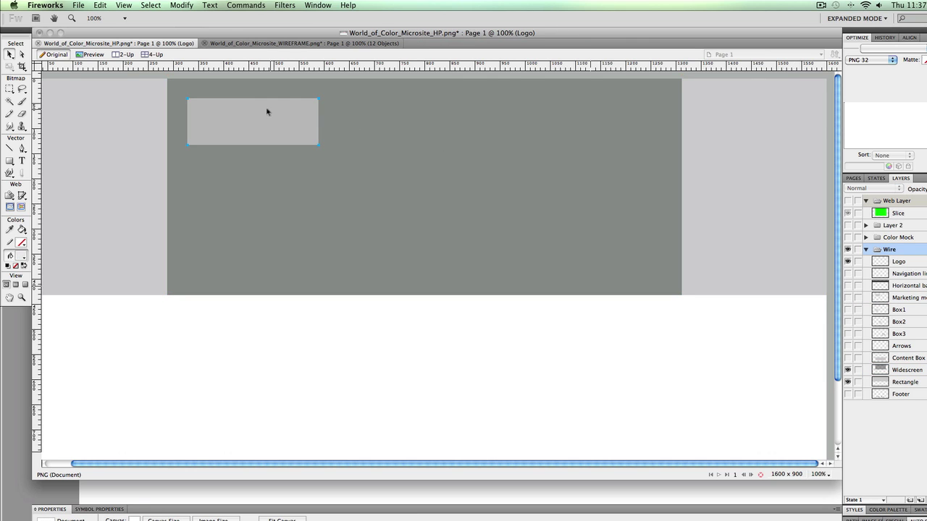
left_click(267, 111)
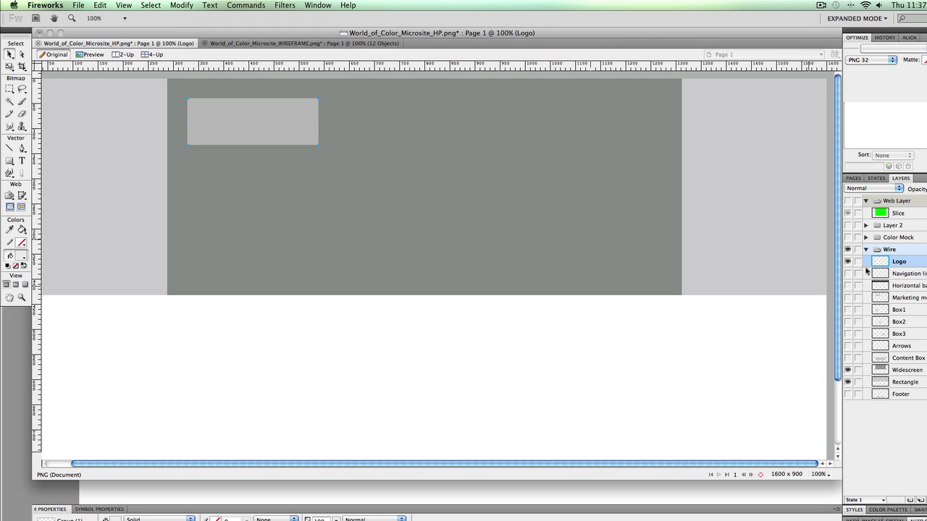
left_click(849, 274)
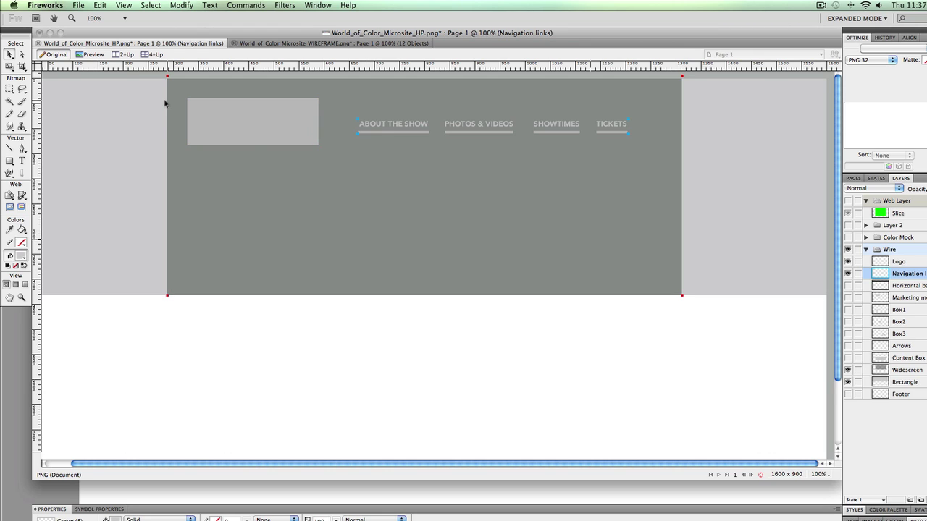
left_click(847, 287)
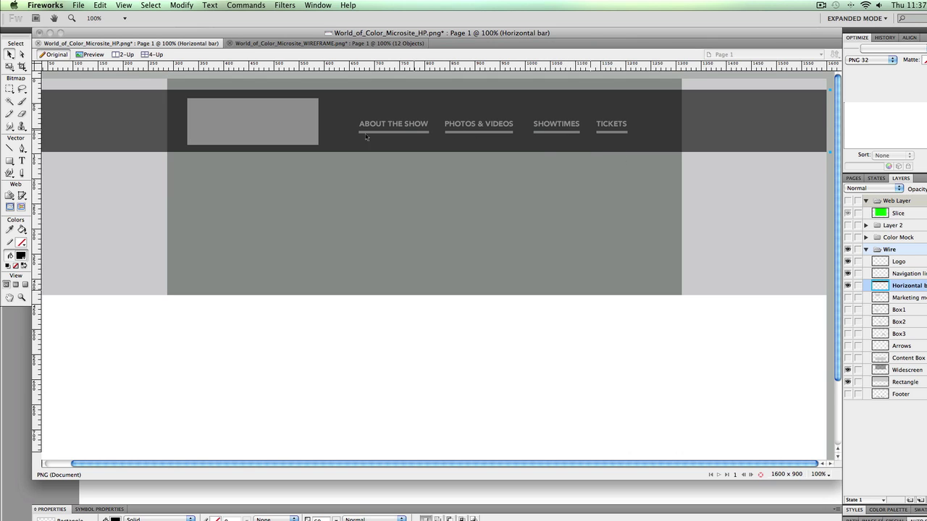
Show the marketing message and the content objects Box1, Box2 and Box3 in the Wire layer
left_click(518, 200)
left_click(849, 297)
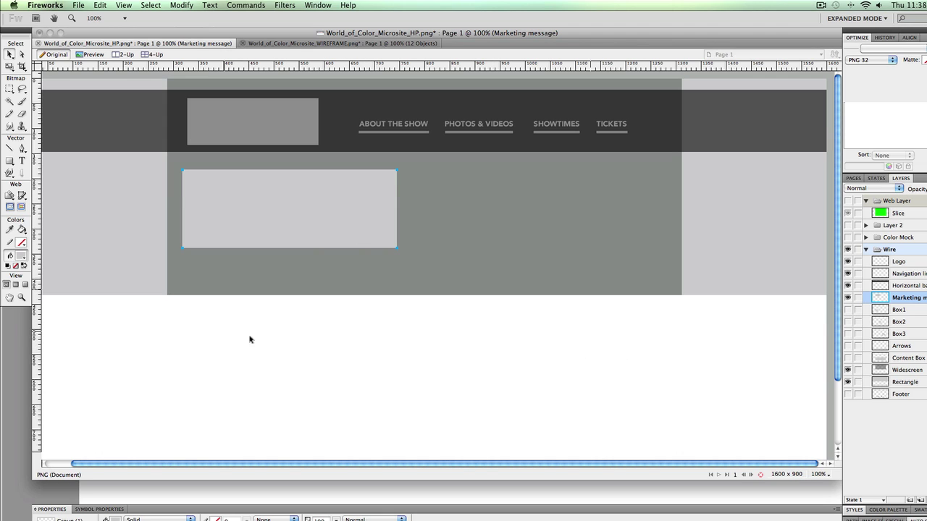
left_click(849, 310)
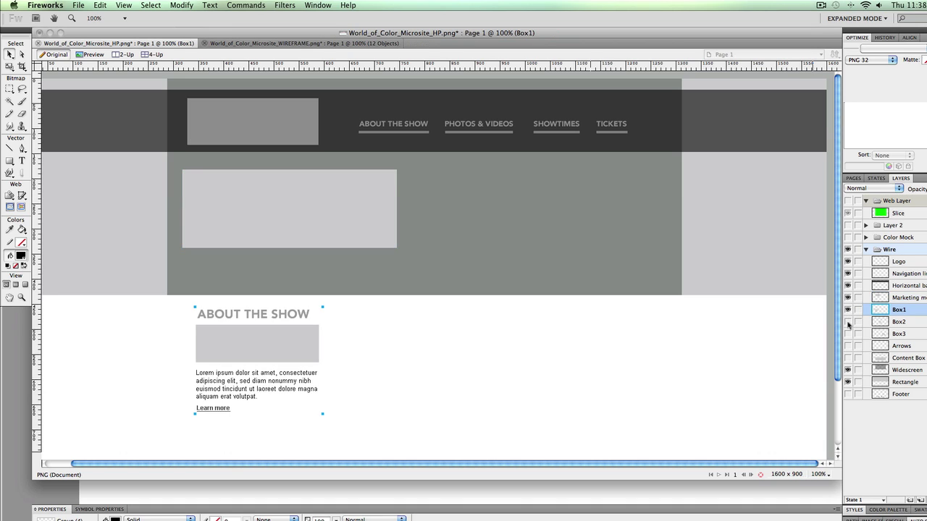
left_click(848, 321)
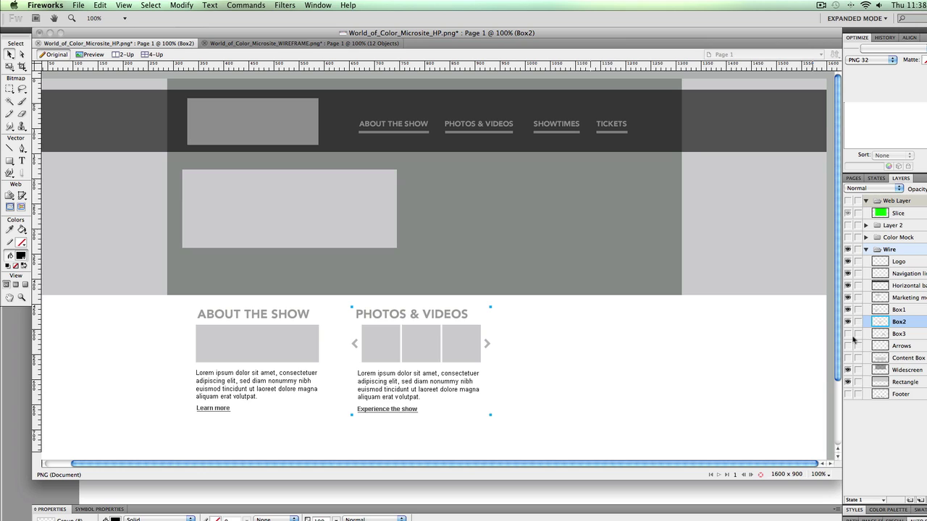
left_click(849, 334)
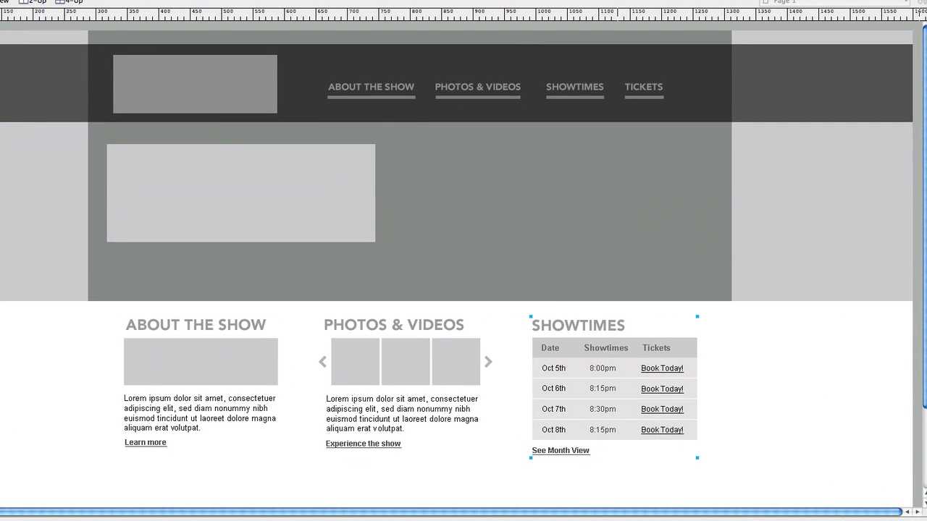
Show the Arrows, the Content Box and the Footer to complete the Wire layer's wireframe
left_click(72, 163)
left_click(667, 228)
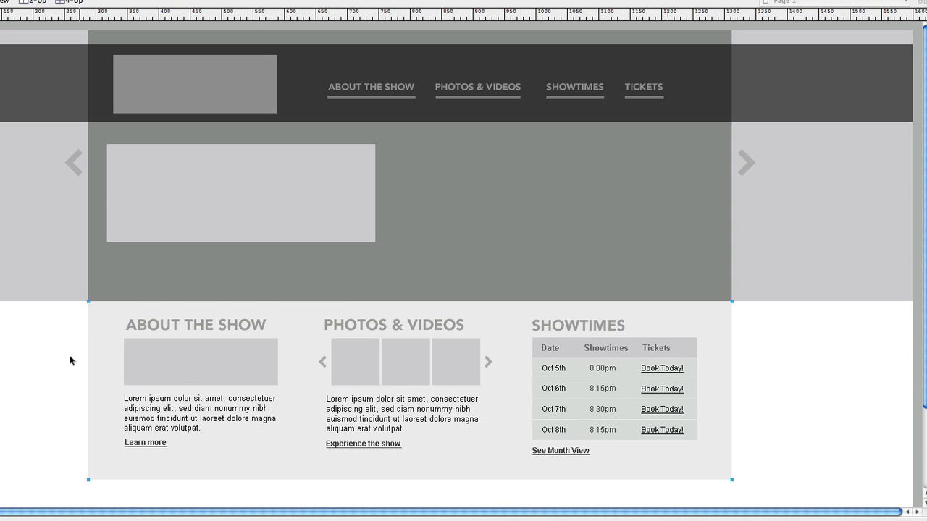
scroll(823, 422, "down", 2)
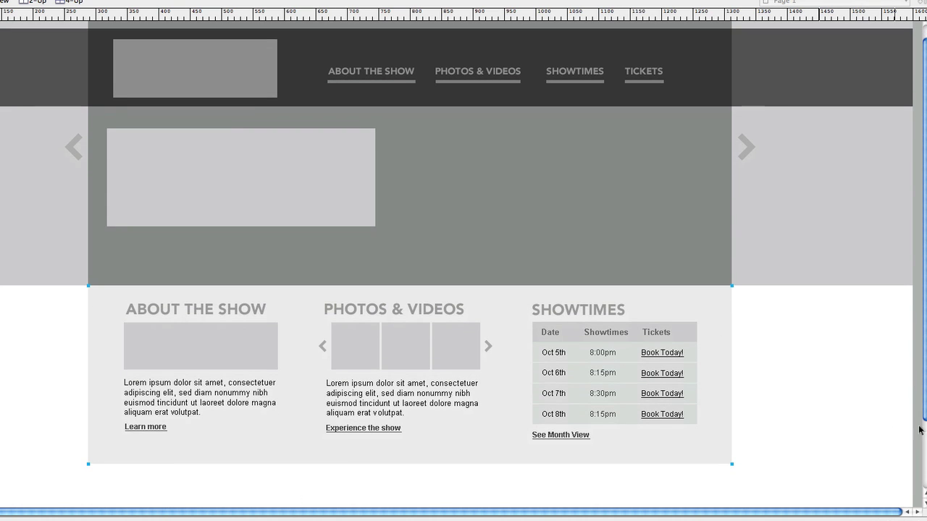
scroll(838, 427, "down", 3)
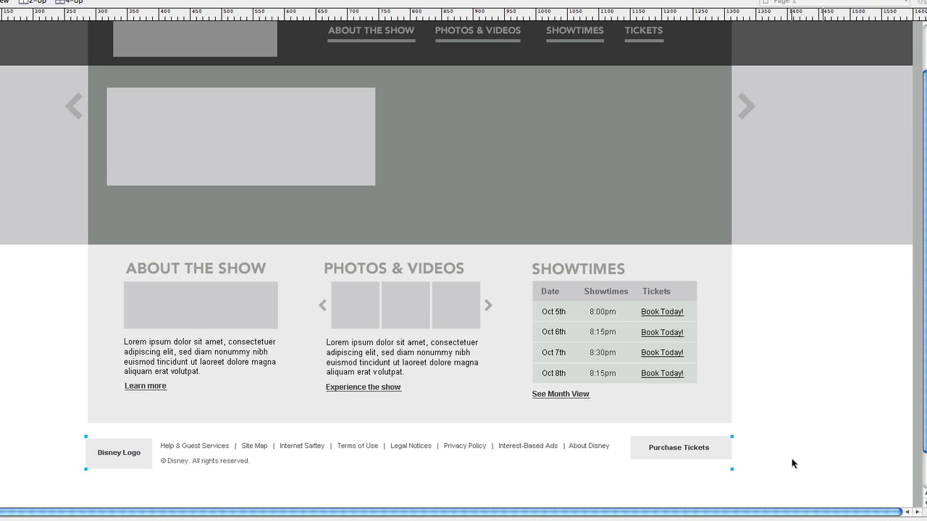
Hide the Wire layer and show the Color Mock layer's dark background group and Widescreen image, selecting the background group
scroll(792, 463, "up", 4)
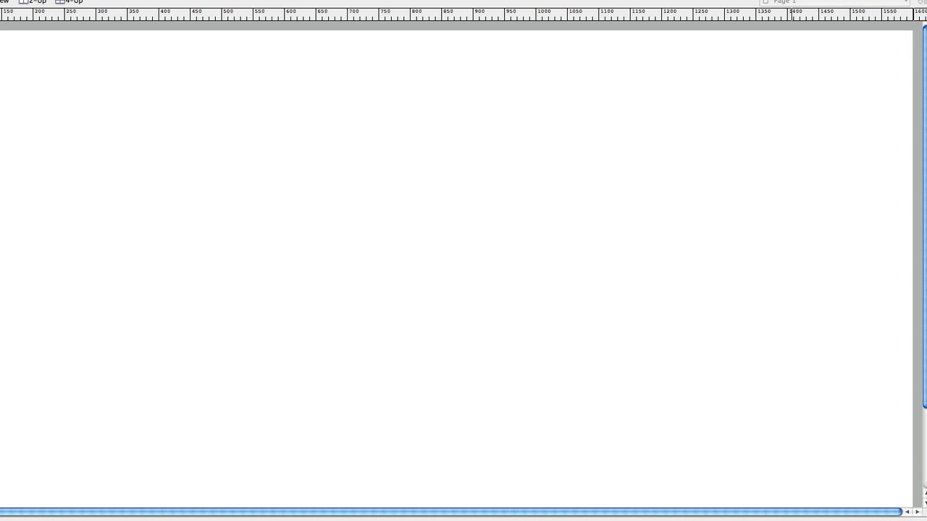
key("ctrl+v")
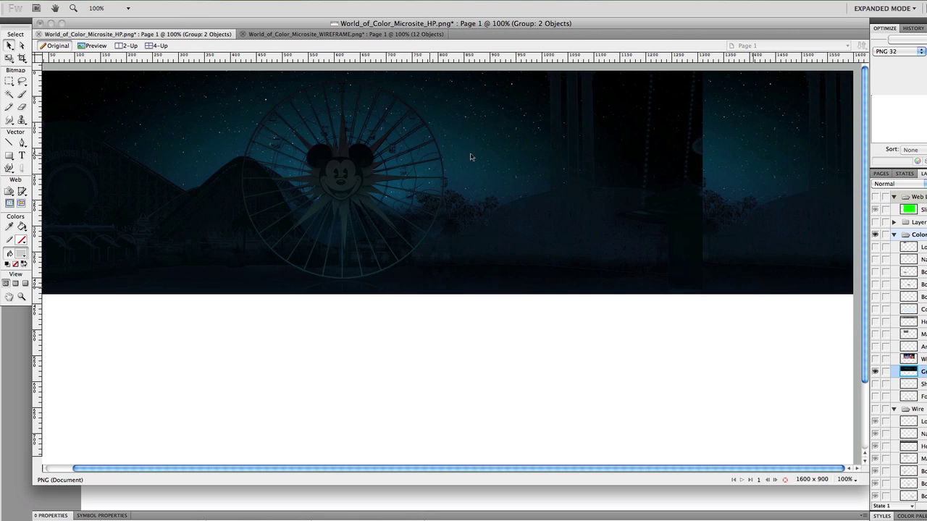
left_click(876, 360)
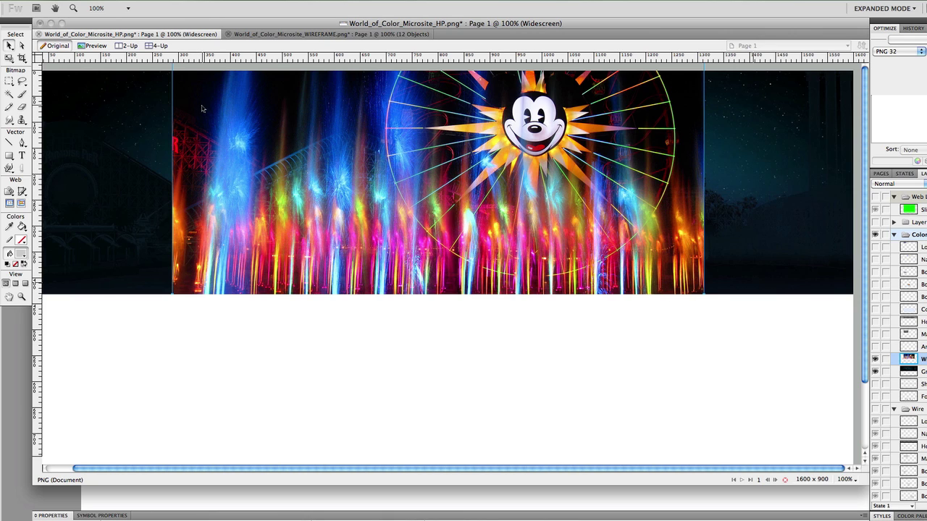
left_click(160, 75)
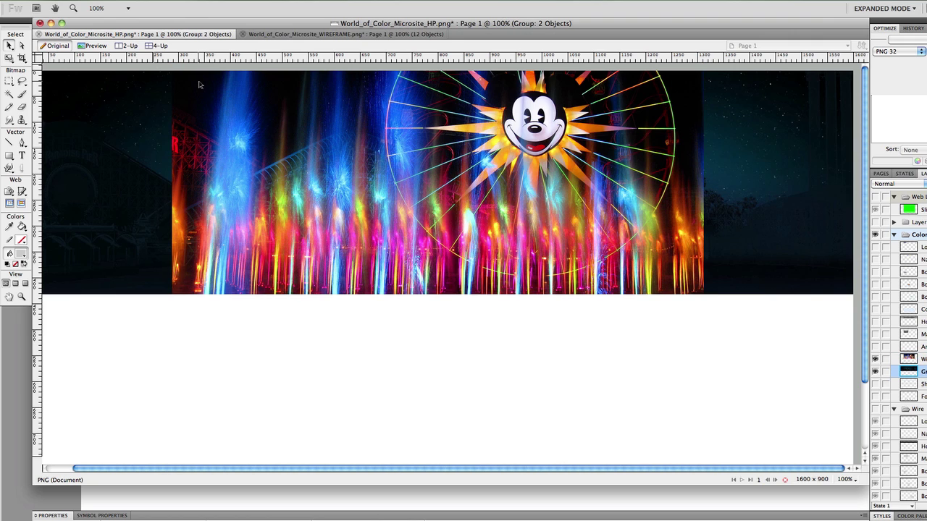
Show the Horizontal bar, Logo and Navigation in the Color Mock layer, and select the Horizontal bar
left_click(200, 85)
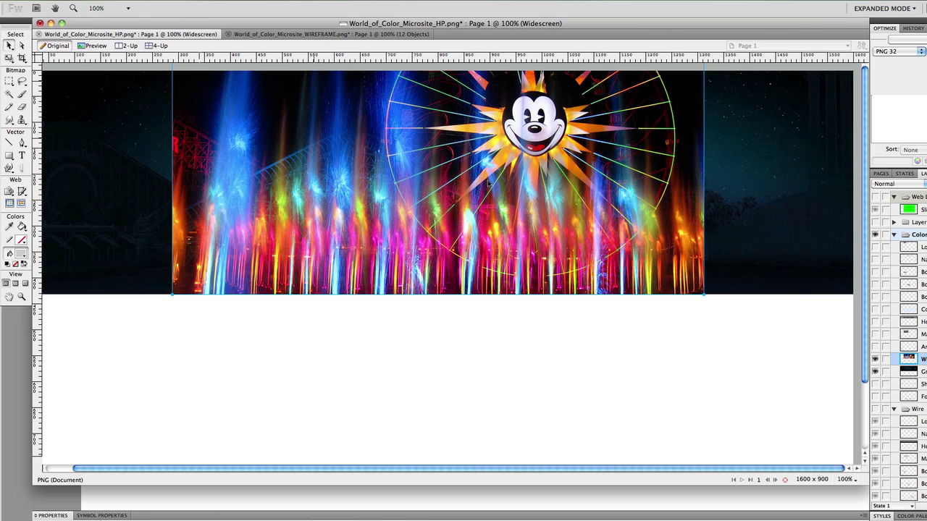
left_click(876, 322)
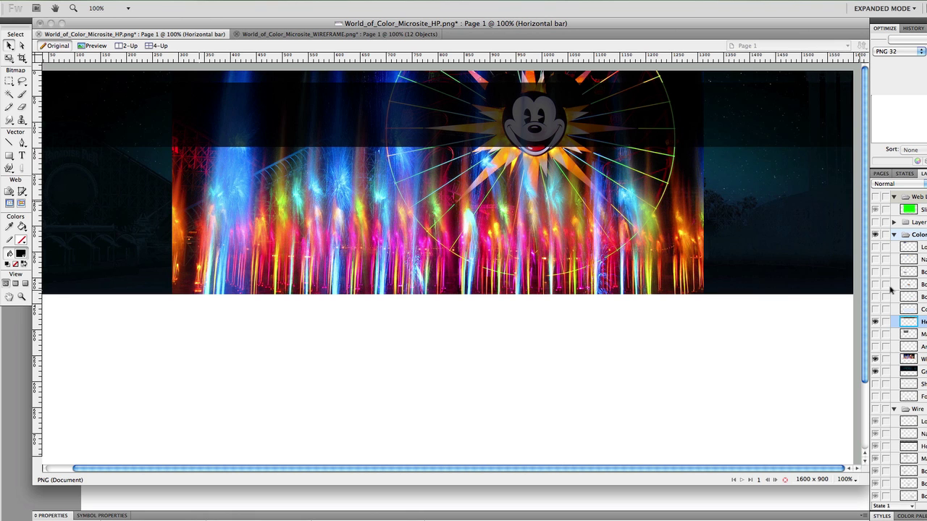
left_click(875, 247)
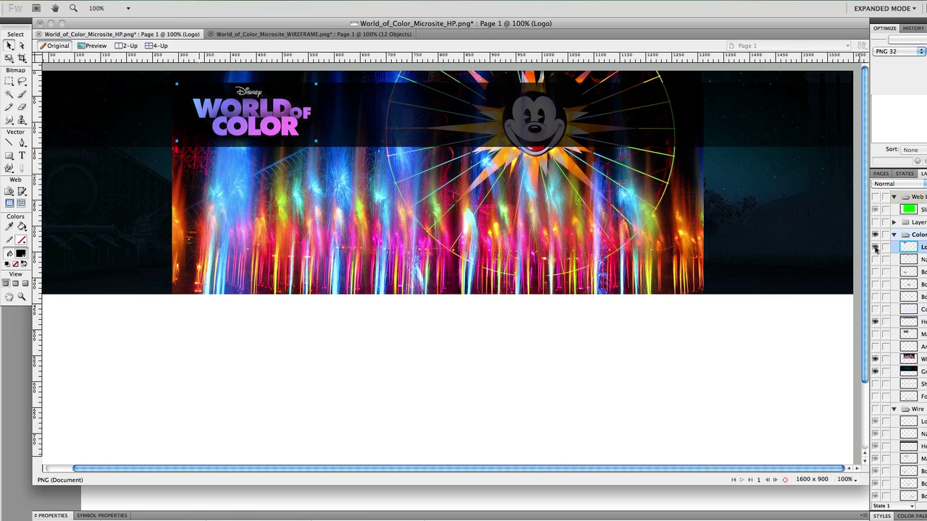
left_click(255, 102)
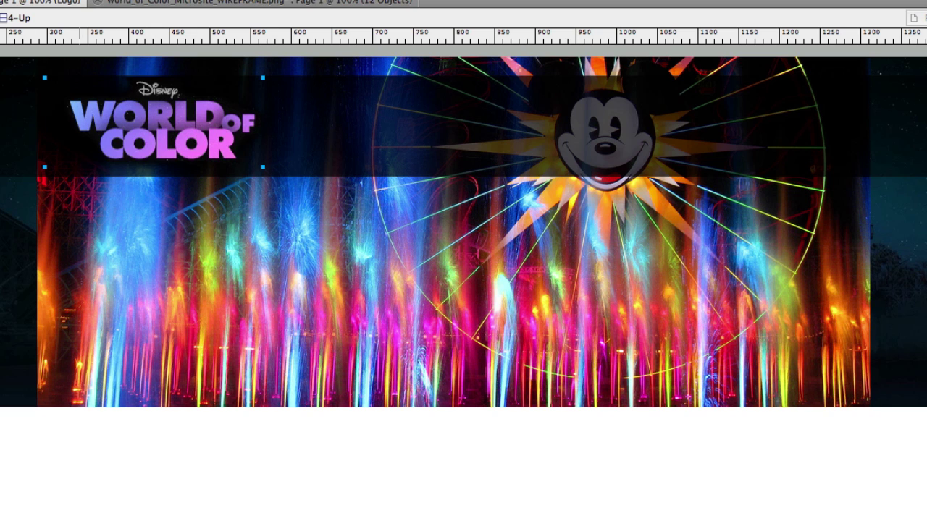
key("super+v")
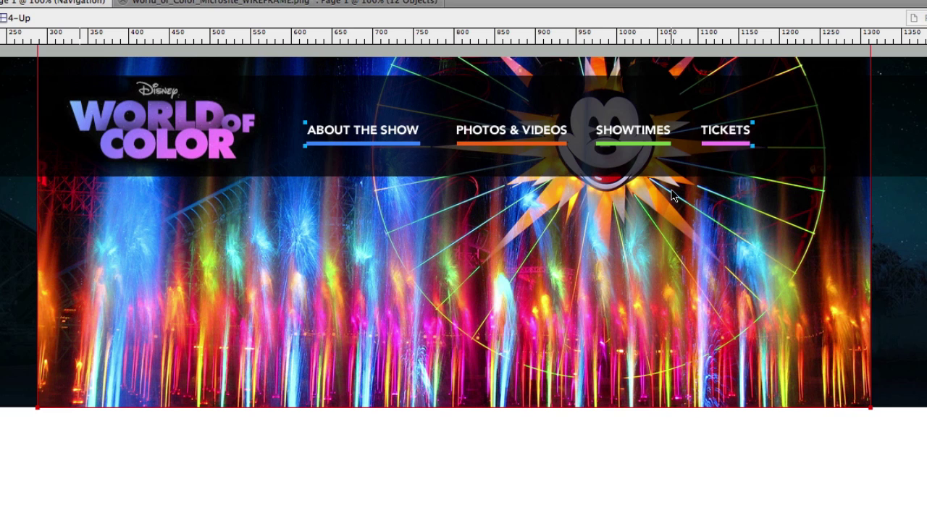
left_click(829, 148)
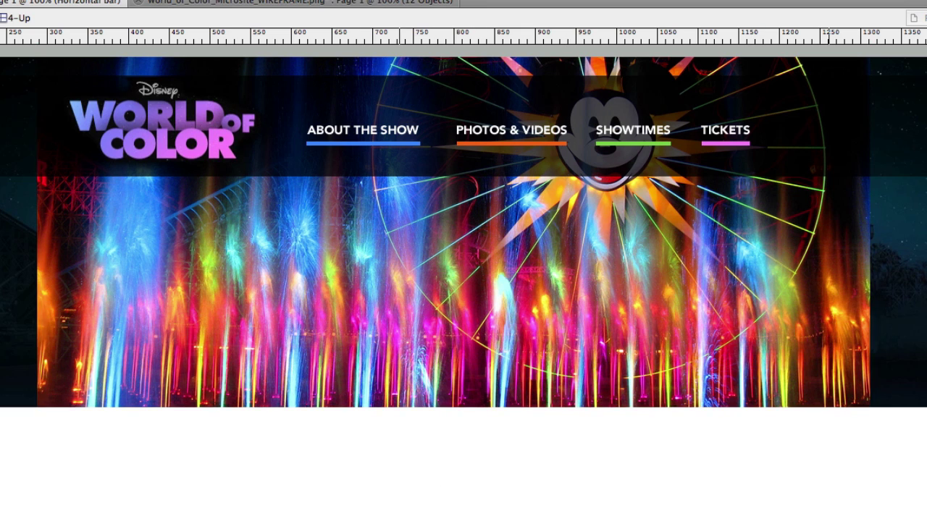
key("Return")
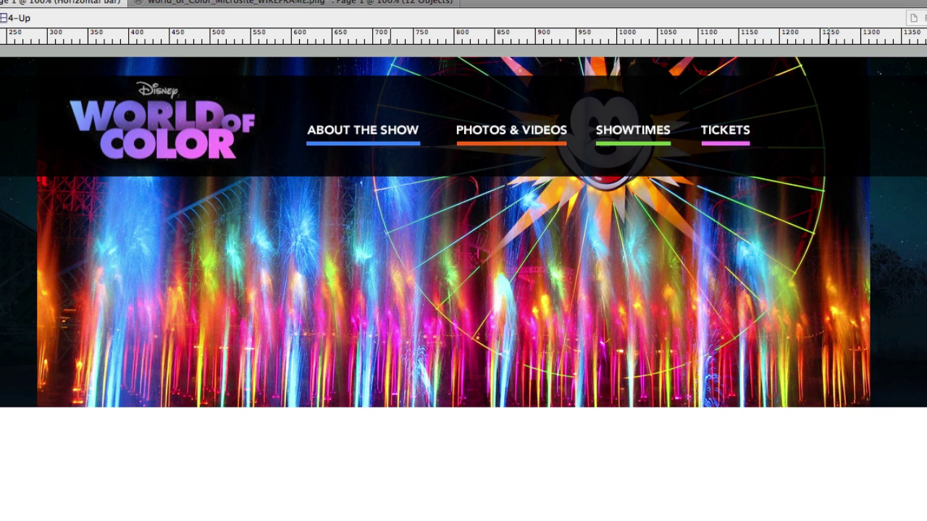
key("Return")
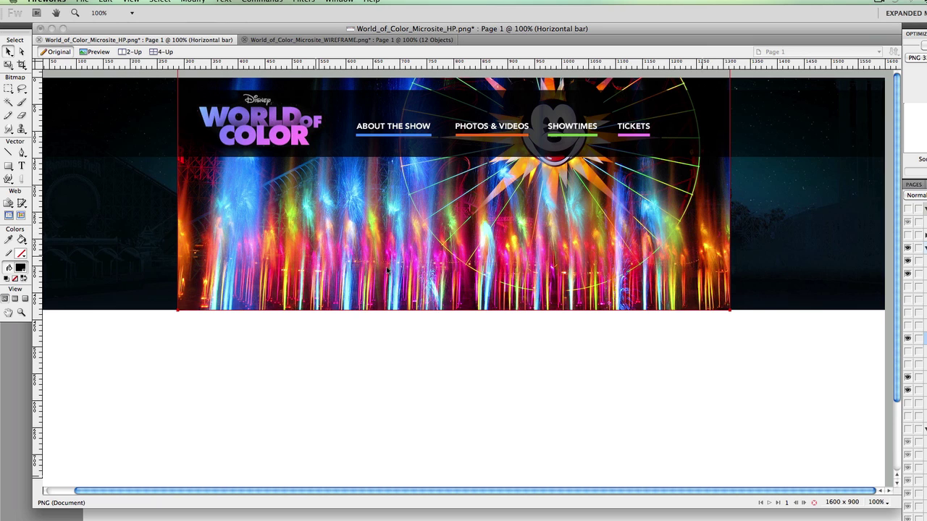
Show the Marketing message box and the Arrows over the Widescreen image in the Color Mock layer
left_click(908, 351)
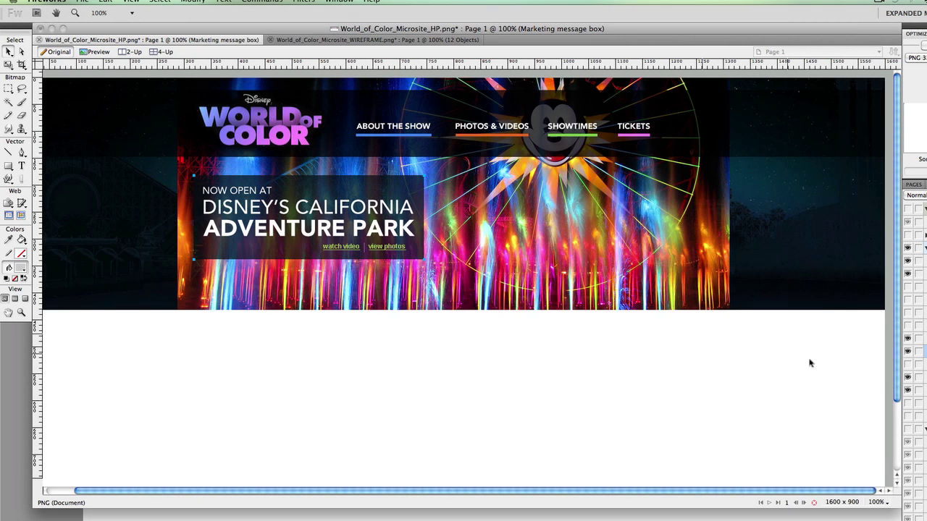
scroll(384, 356, "down", 1)
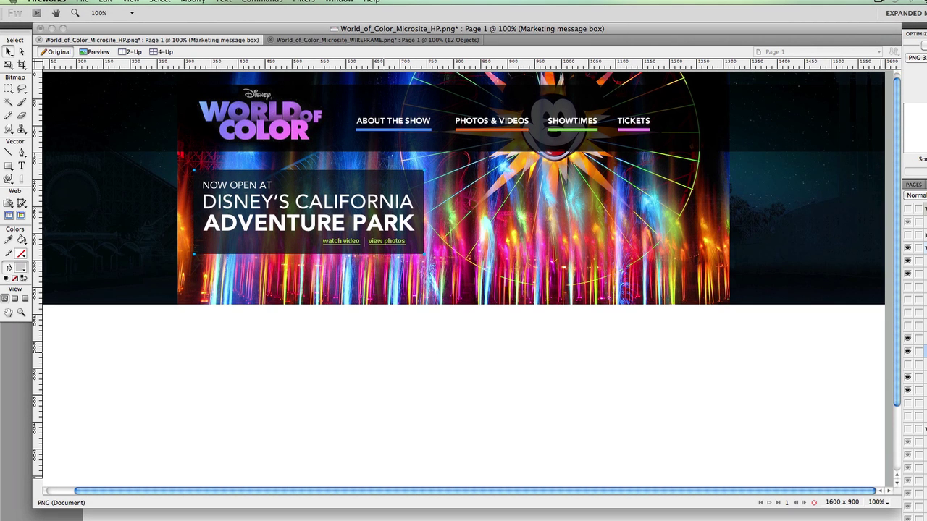
left_click(907, 367)
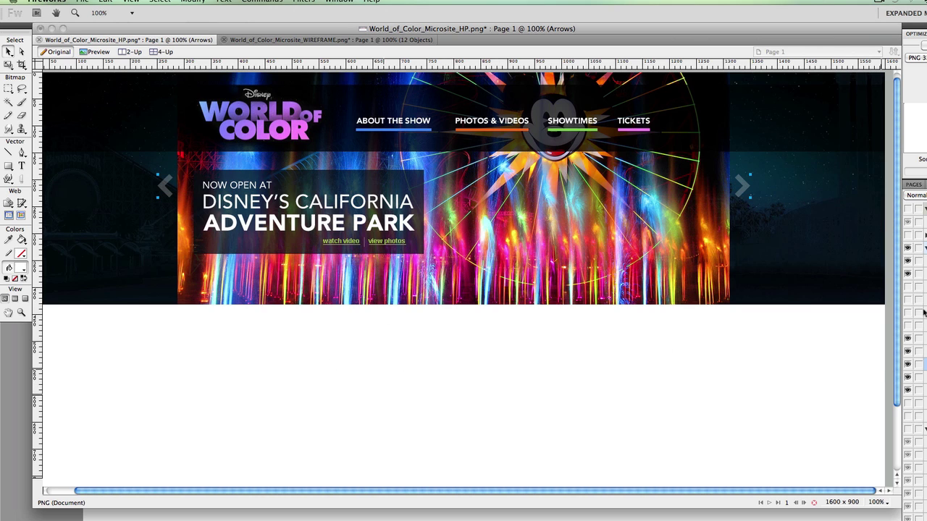
Show Box1, Box2, Box3 and the light blue content box behind them in the Color Mock layer
left_click(908, 288)
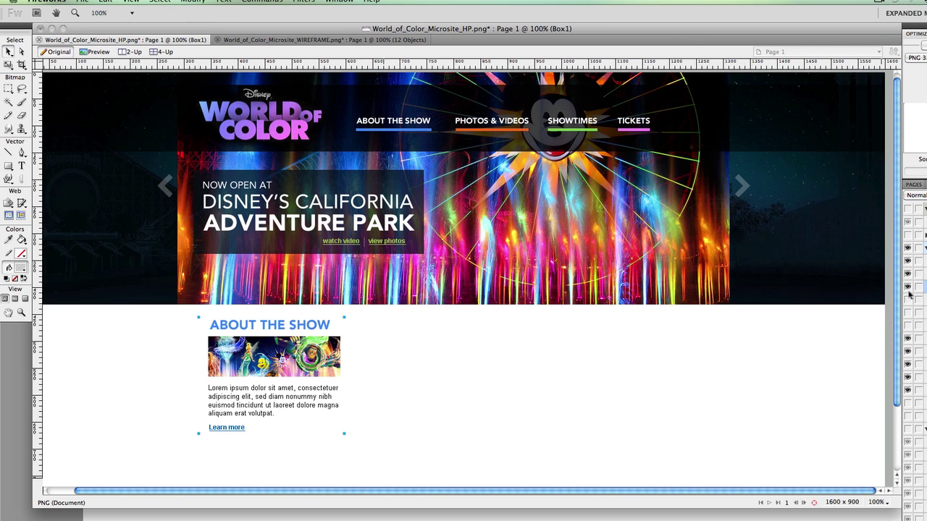
left_click(909, 300)
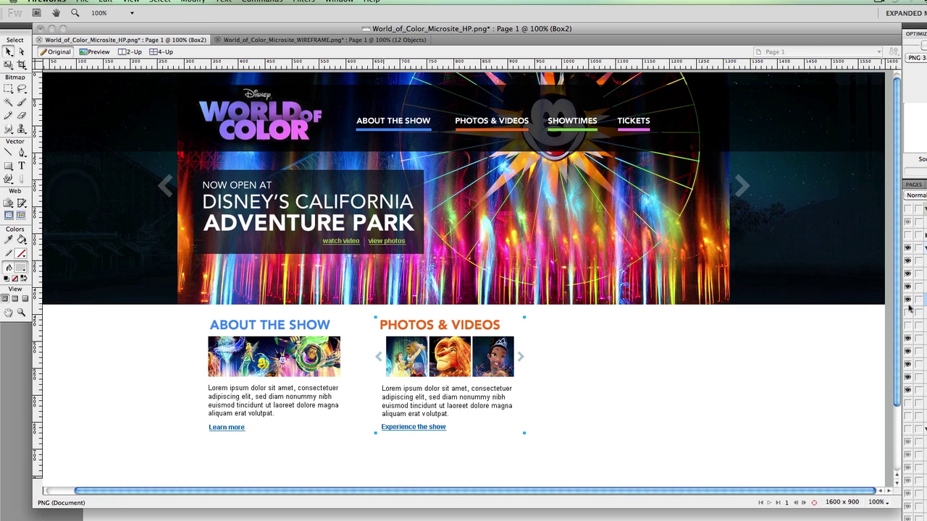
left_click(908, 313)
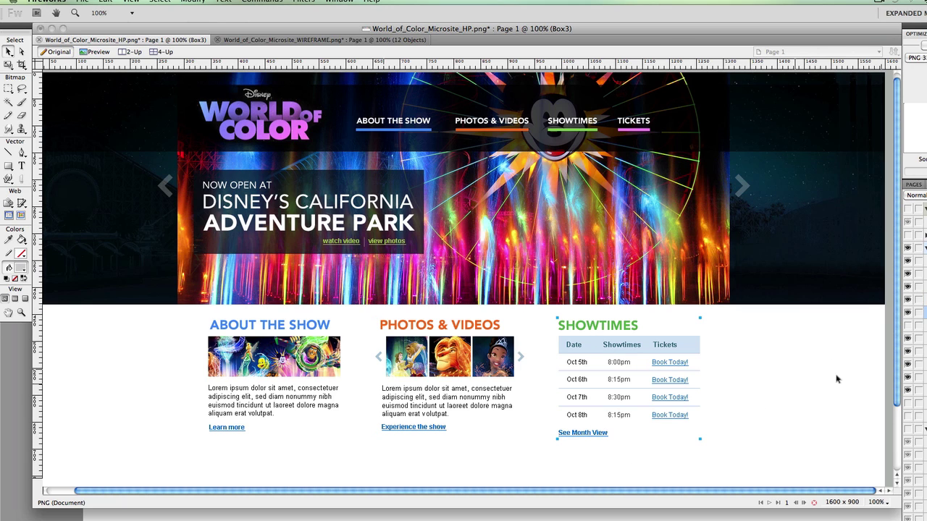
left_click(908, 327)
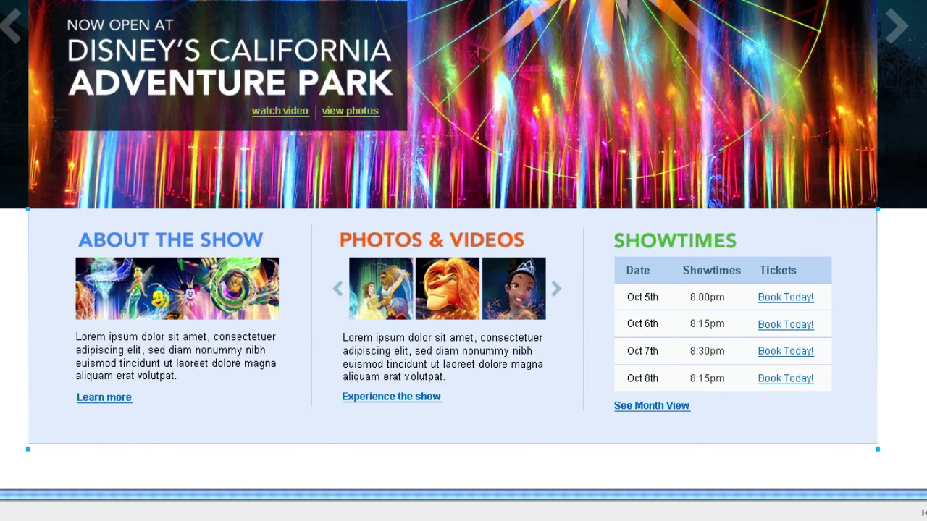
Show the Footer and the shadow gradient below the dark background in the Color Mock layer, and view the whole page in full-screen mode
scroll(463, 246, "down", 1)
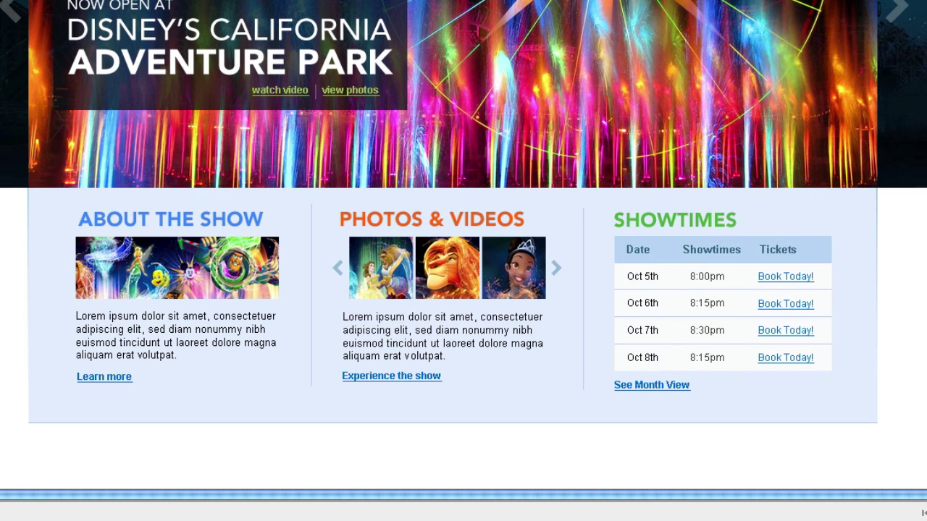
scroll(464, 246, "down", 2)
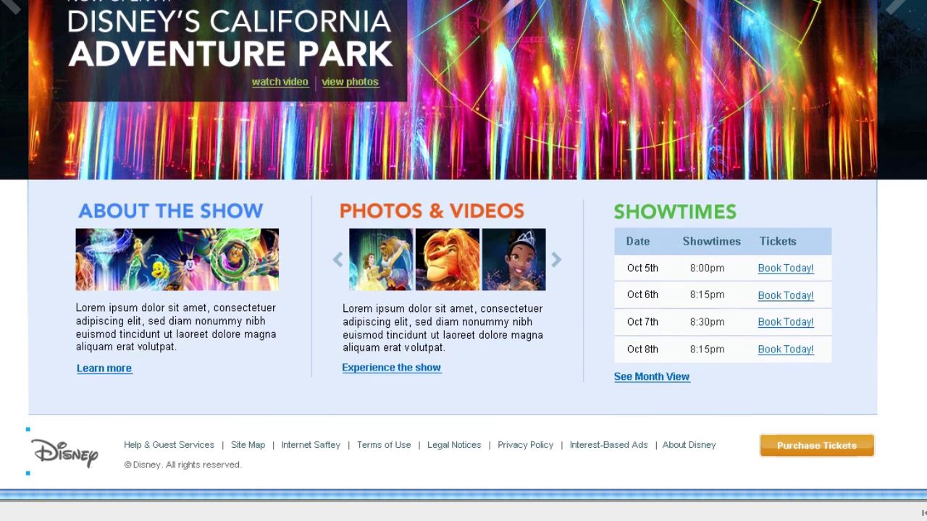
left_click(49, 440)
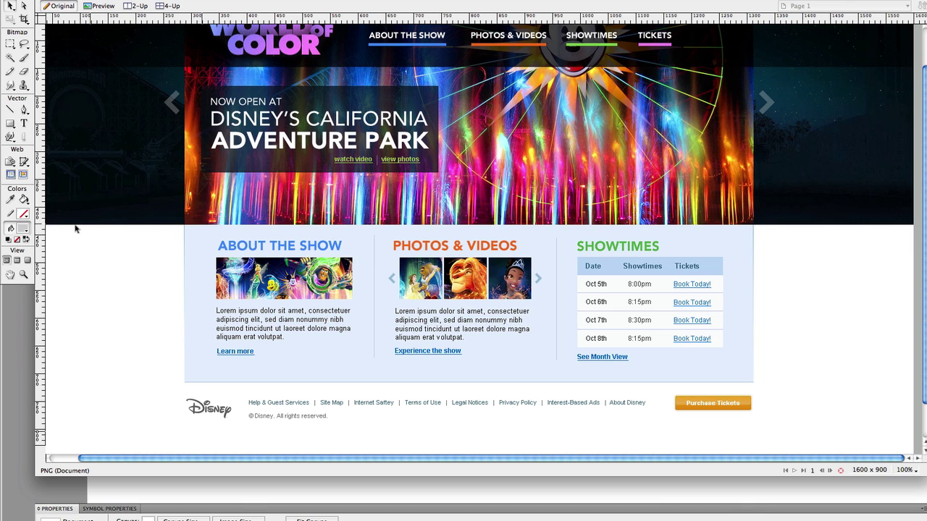
key("super+z")
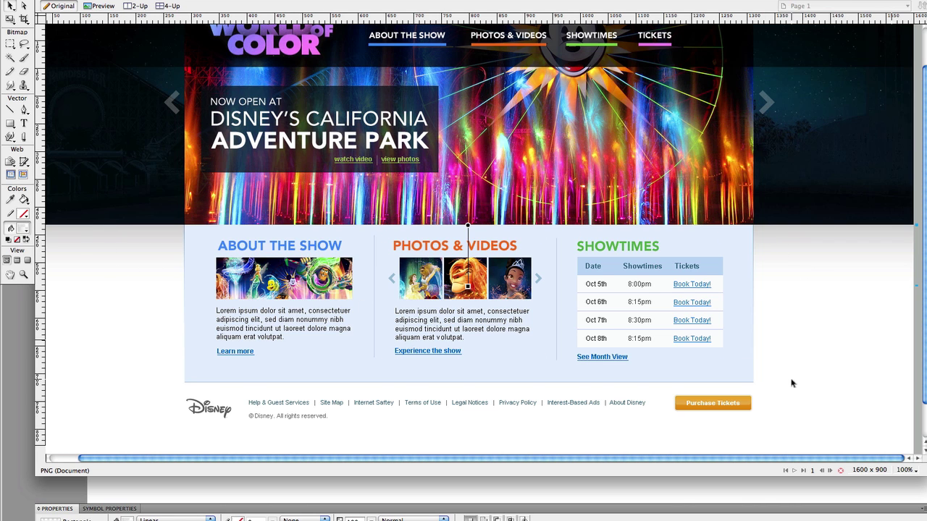
scroll(792, 381, "up", 3)
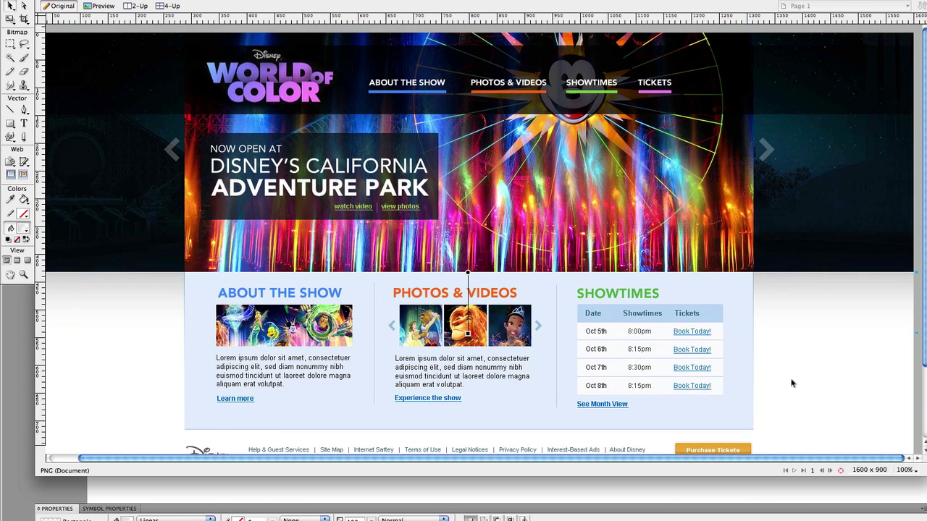
key("super+Tab")
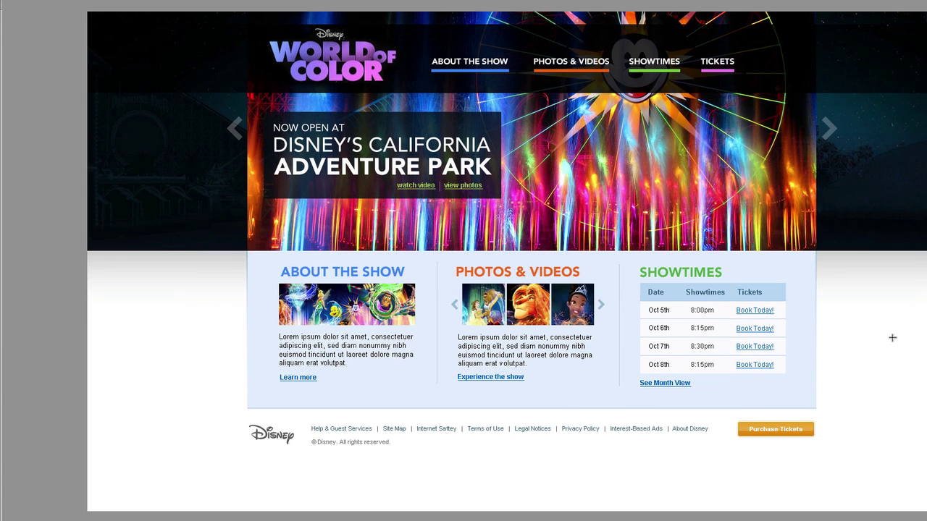